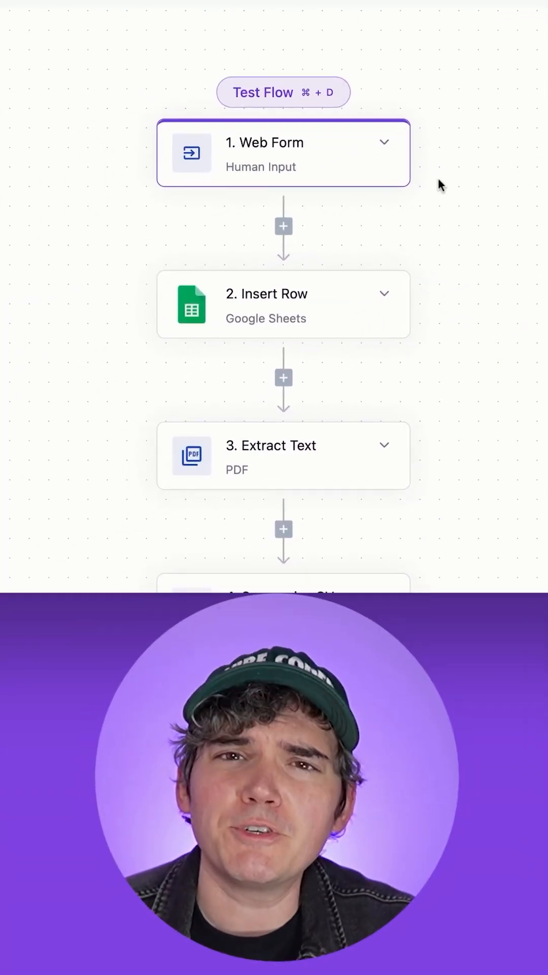
{"action": "scroll", "coordinate": [438, 186], "scroll_direction": "down", "scroll_amount": 2}
{"action": "scroll", "coordinate": [438, 185], "scroll_direction": "down", "scroll_amount": 2}
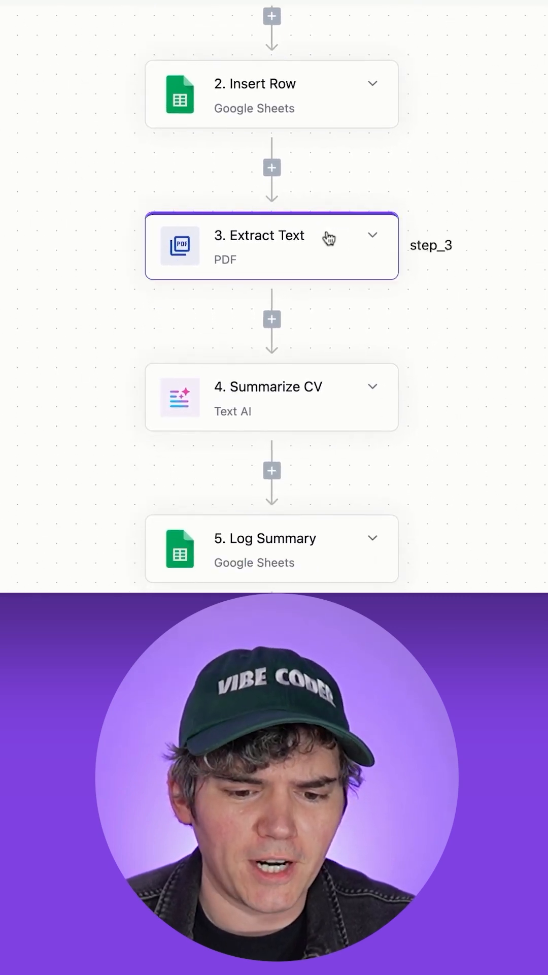
{"action": "scroll", "coordinate": [326, 235], "scroll_direction": "down", "scroll_amount": 2}
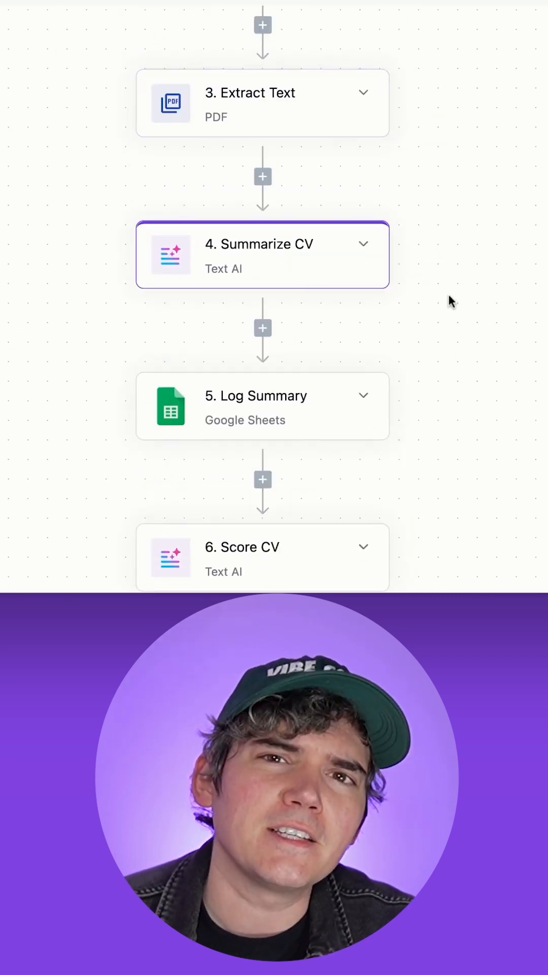
{"action": "scroll", "coordinate": [450, 300], "scroll_direction": "down", "scroll_amount": 5}
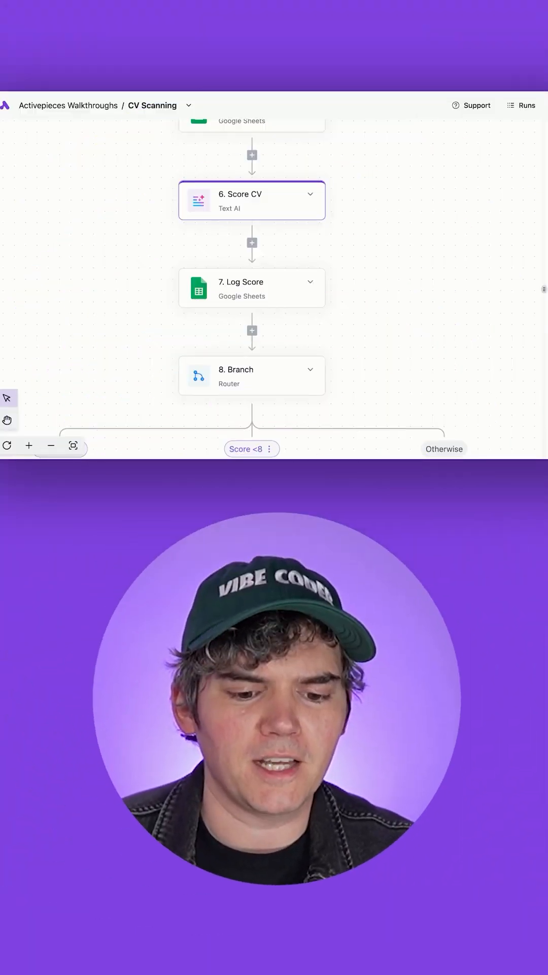
{"action": "scroll", "coordinate": [383, 268], "scroll_direction": "down", "scroll_amount": 3}
{"action": "scroll", "coordinate": [384, 268], "scroll_direction": "left", "scroll_amount": 2}
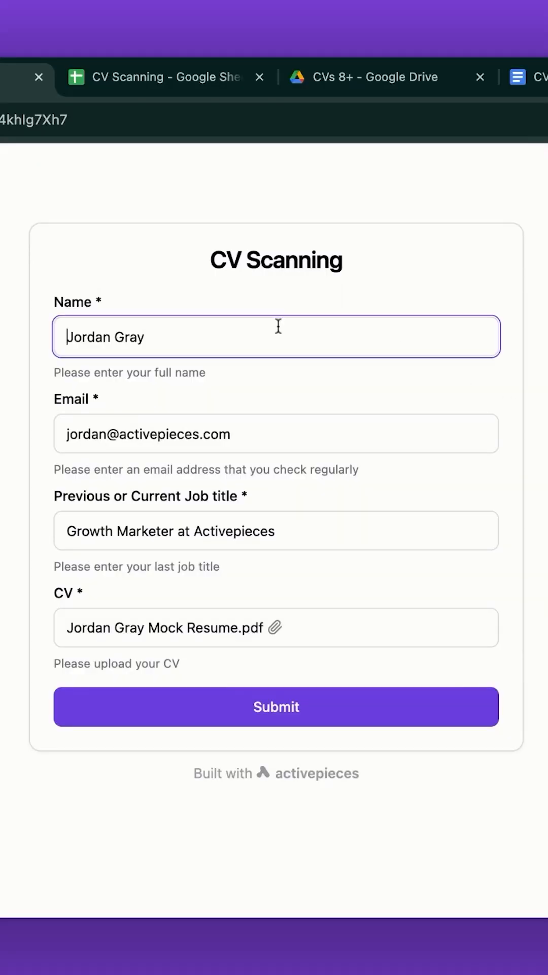
Step: Confirm the Job title answer and submit the filled-in CV Scanning application form
{"action": "left_click", "coordinate": [319, 534]}
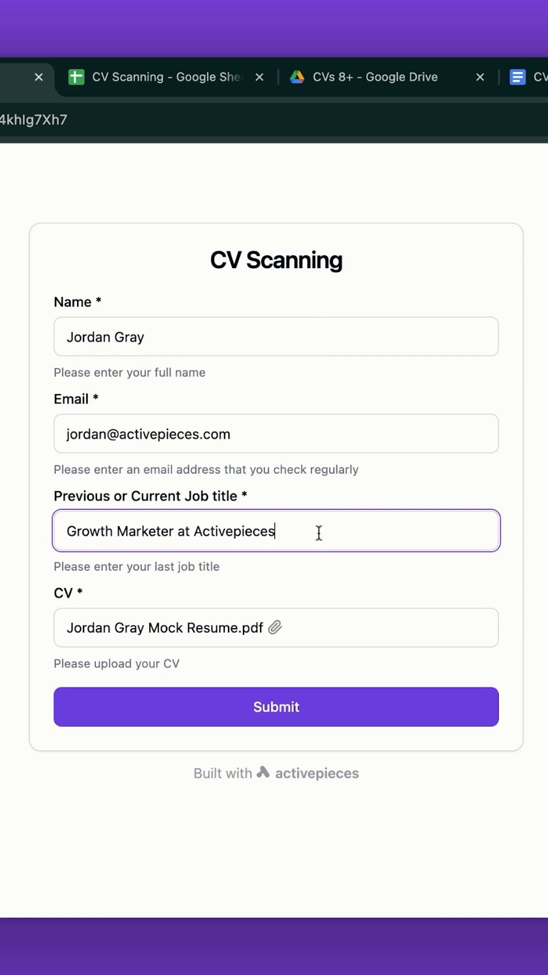
{"action": "left_click", "coordinate": [362, 573]}
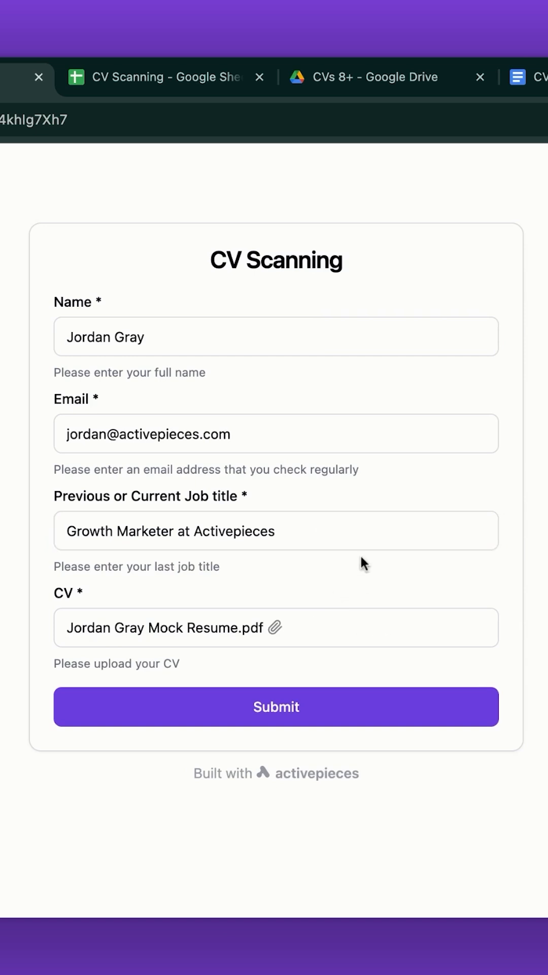
{"action": "left_click", "coordinate": [315, 708]}
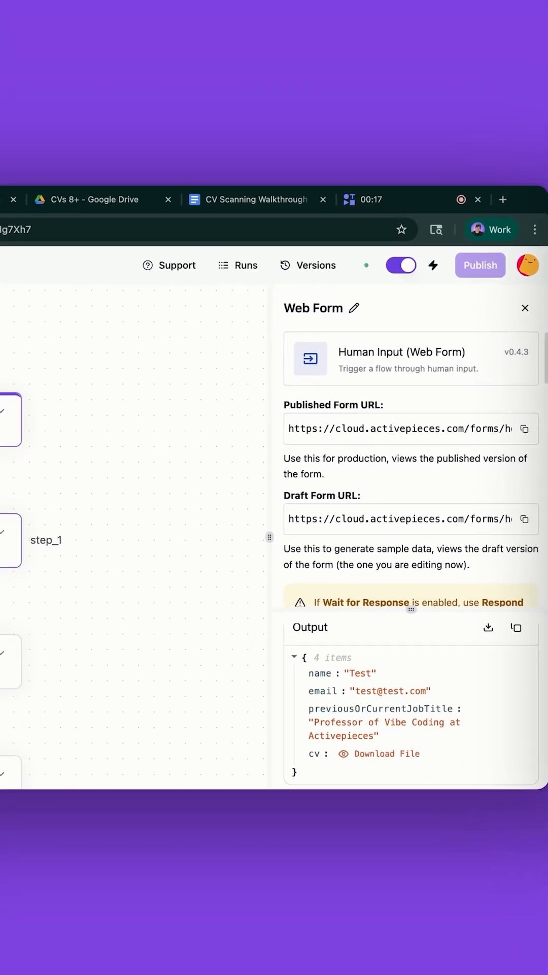
Step: View the logged row in the CV Scanning sheet, then bring up the Summarize CV step settings
{"action": "left_click", "coordinate": [105, 277]}
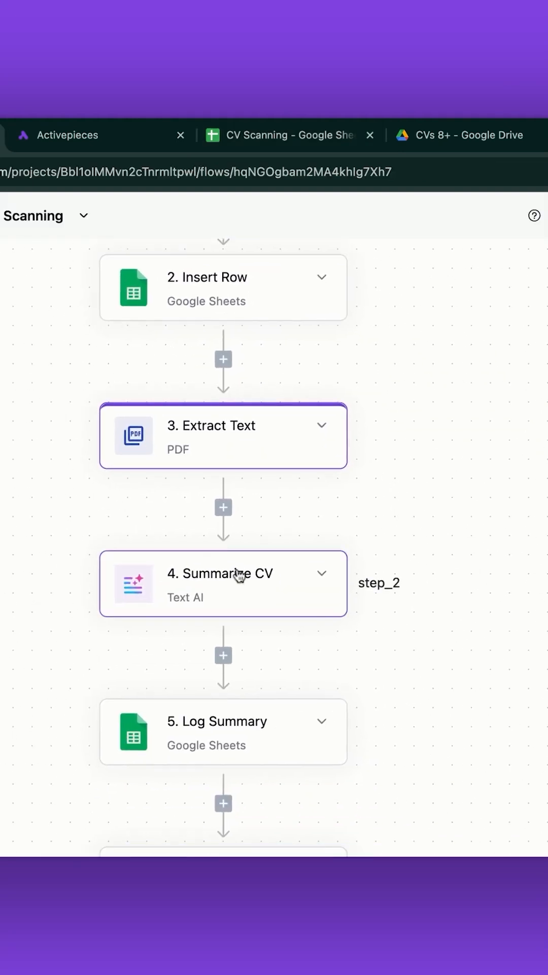
{"action": "left_click", "coordinate": [240, 576]}
{"action": "scroll", "coordinate": [270, 553], "scroll_direction": "down", "scroll_amount": 3}
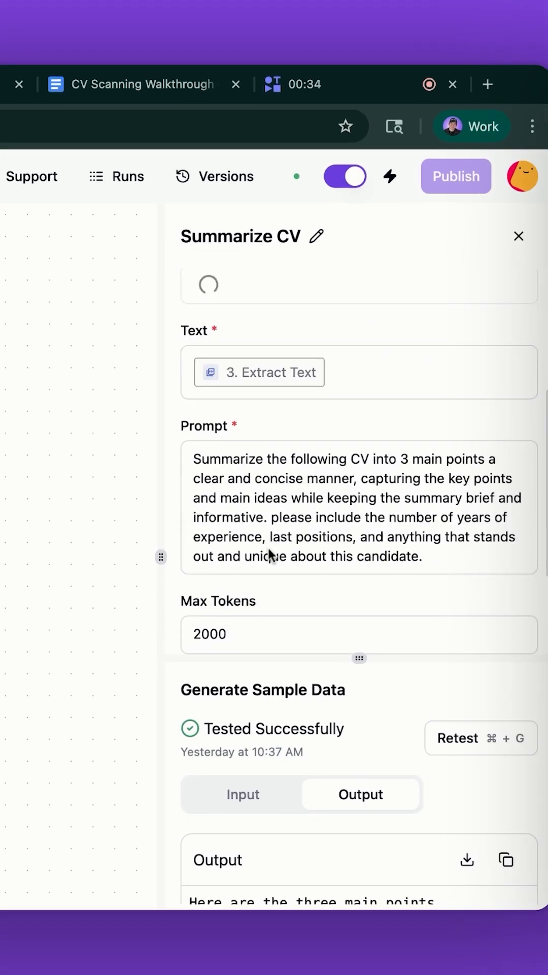
{"action": "scroll", "coordinate": [354, 531], "scroll_direction": "down", "scroll_amount": 2}
{"action": "scroll", "coordinate": [353, 752], "scroll_direction": "down", "scroll_amount": 5}
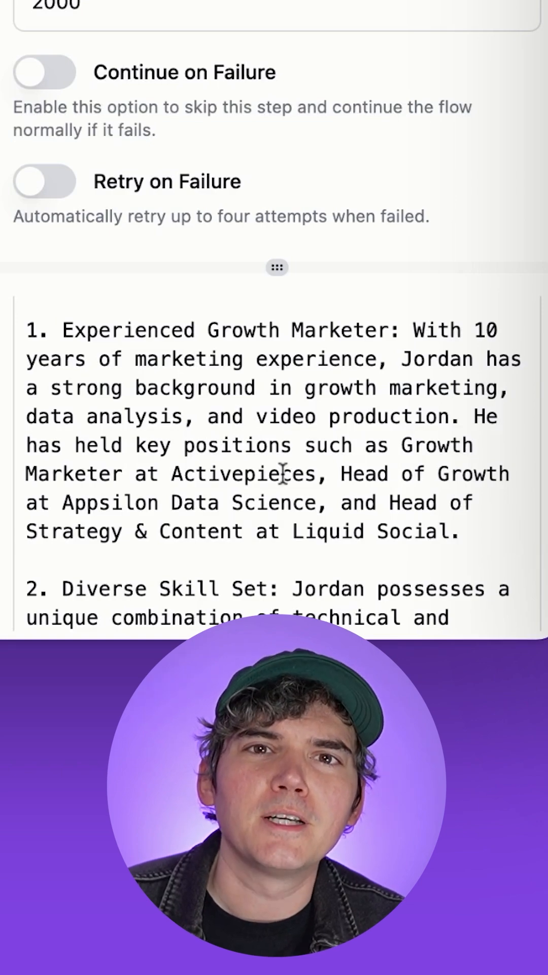
{"action": "scroll", "coordinate": [284, 474], "scroll_direction": "down", "scroll_amount": 4}
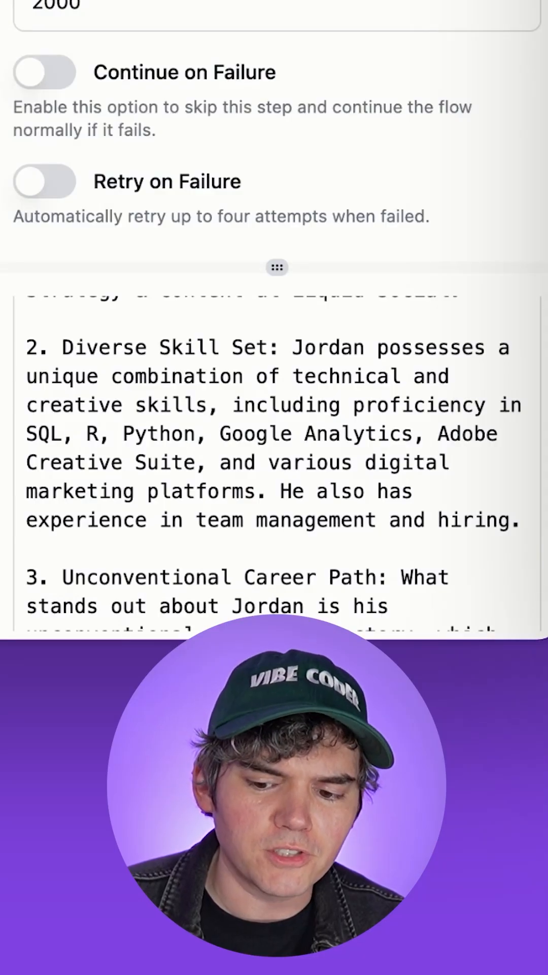
{"action": "scroll", "coordinate": [274, 465], "scroll_direction": "down", "scroll_amount": 3}
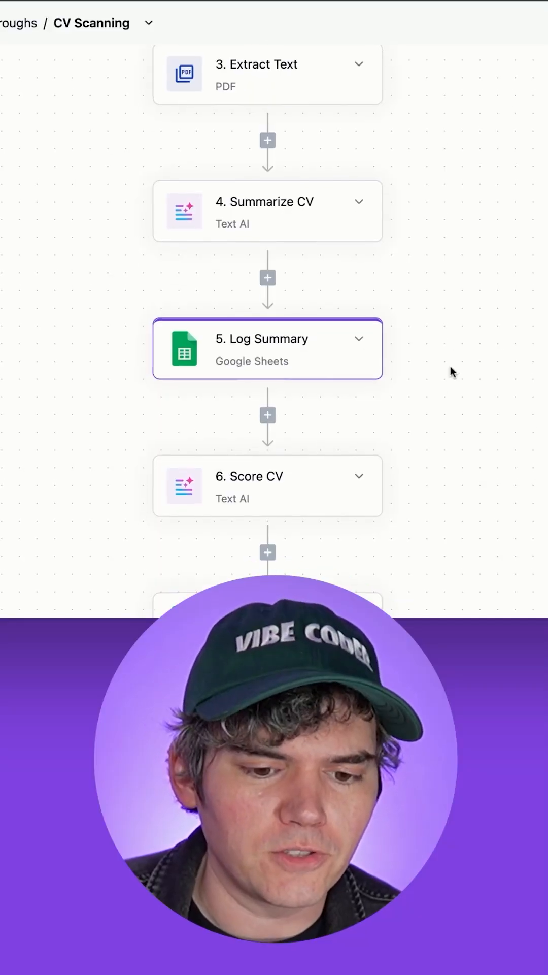
{"action": "scroll", "coordinate": [449, 363], "scroll_direction": "down", "scroll_amount": 2}
Step: Inspect Score CV's job-description scoring prompt and its tested output score of 9
{"action": "left_click", "coordinate": [374, 431]}
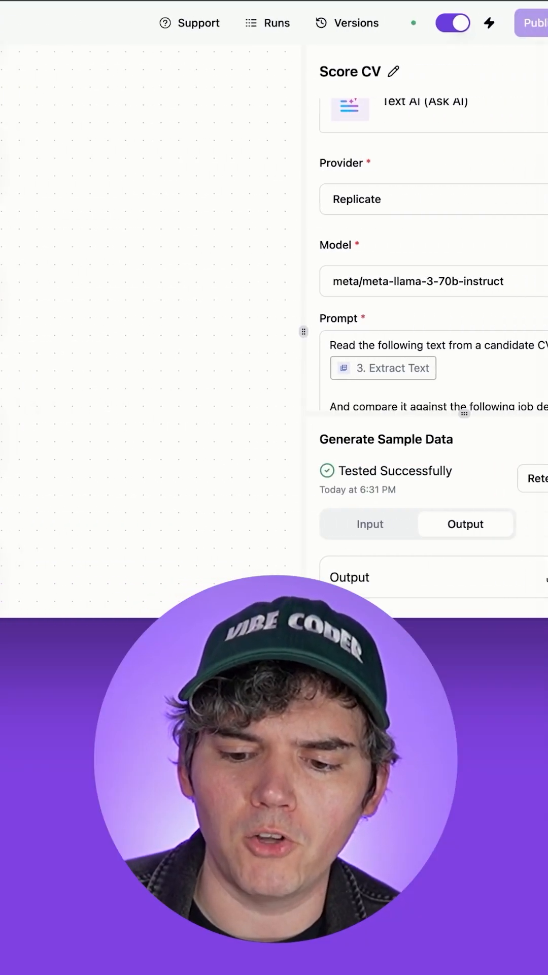
{"action": "scroll", "coordinate": [389, 305], "scroll_direction": "down", "scroll_amount": 2}
{"action": "scroll", "coordinate": [388, 304], "scroll_direction": "down", "scroll_amount": 1}
{"action": "scroll", "coordinate": [388, 305], "scroll_direction": "down", "scroll_amount": 1}
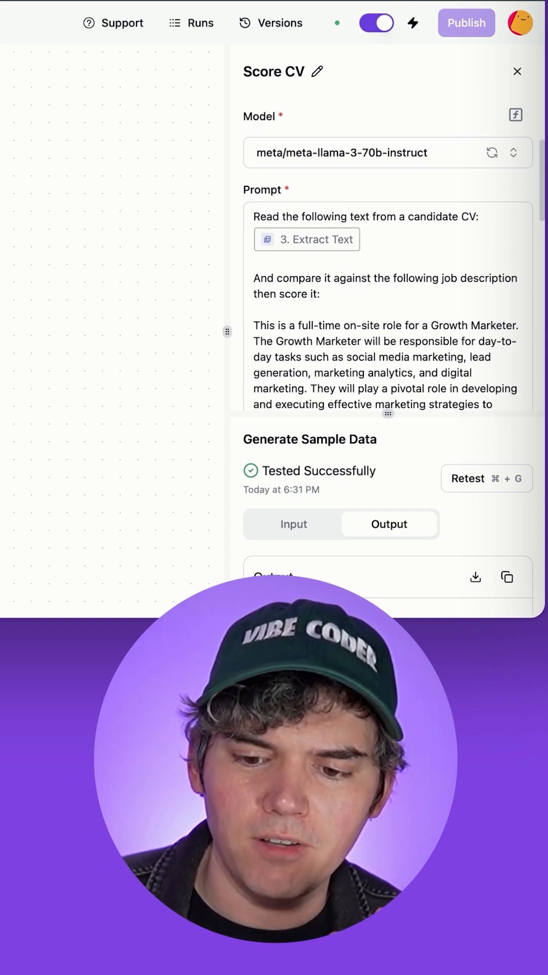
{"action": "scroll", "coordinate": [388, 305], "scroll_direction": "down", "scroll_amount": 2}
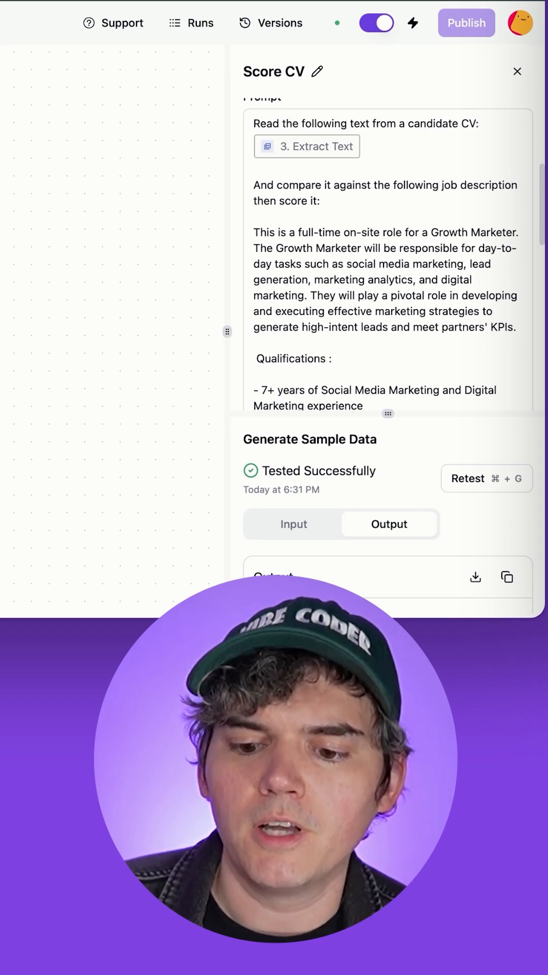
{"action": "scroll", "coordinate": [389, 259], "scroll_direction": "down", "scroll_amount": 2}
{"action": "scroll", "coordinate": [389, 252], "scroll_direction": "down", "scroll_amount": 1}
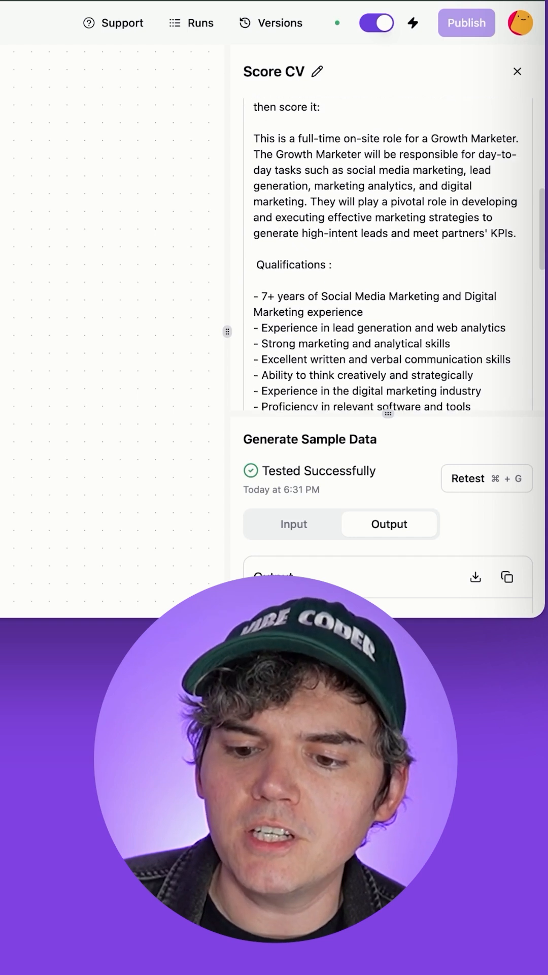
{"action": "scroll", "coordinate": [389, 252], "scroll_direction": "down", "scroll_amount": 3}
{"action": "scroll", "coordinate": [389, 251], "scroll_direction": "down", "scroll_amount": 1}
{"action": "scroll", "coordinate": [388, 252], "scroll_direction": "down", "scroll_amount": 2}
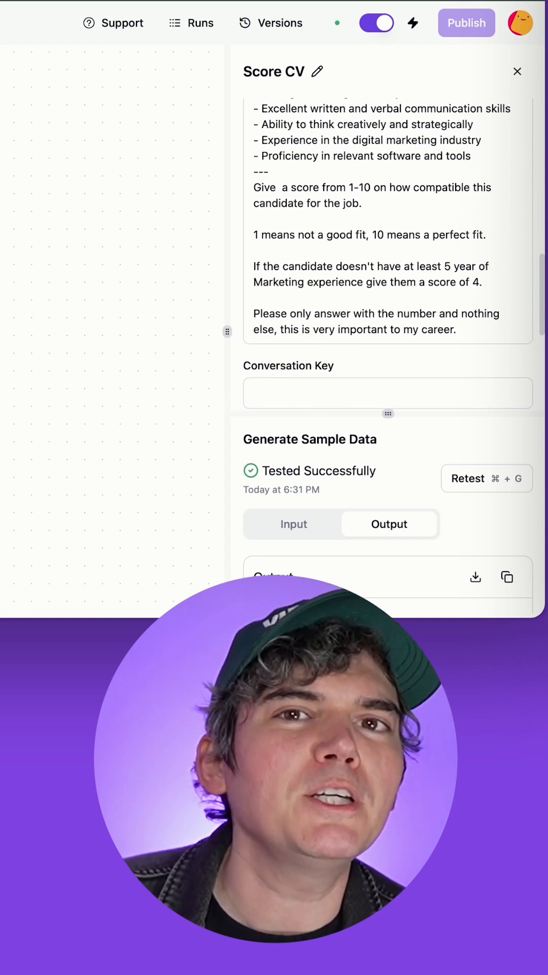
{"action": "scroll", "coordinate": [383, 435], "scroll_direction": "down", "scroll_amount": 2}
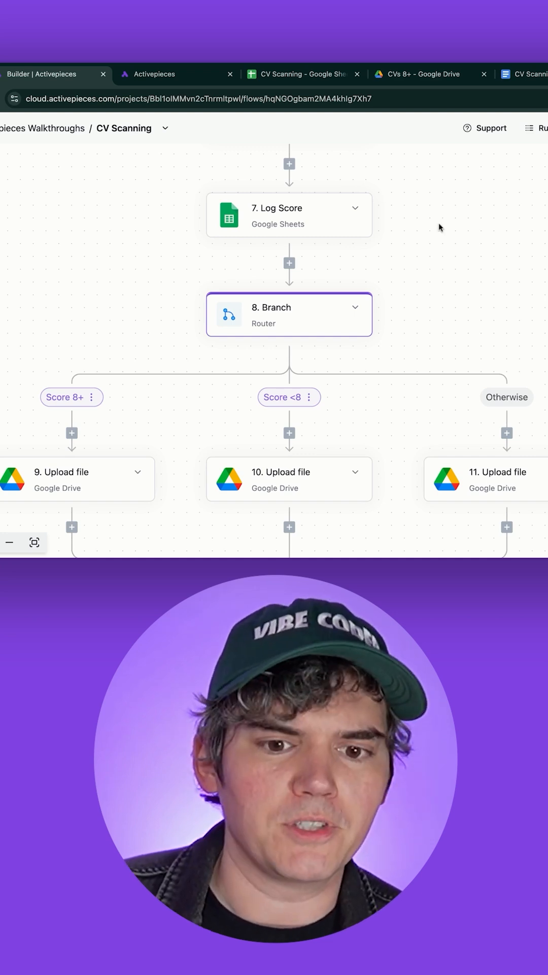
{"action": "left_click", "coordinate": [428, 77]}
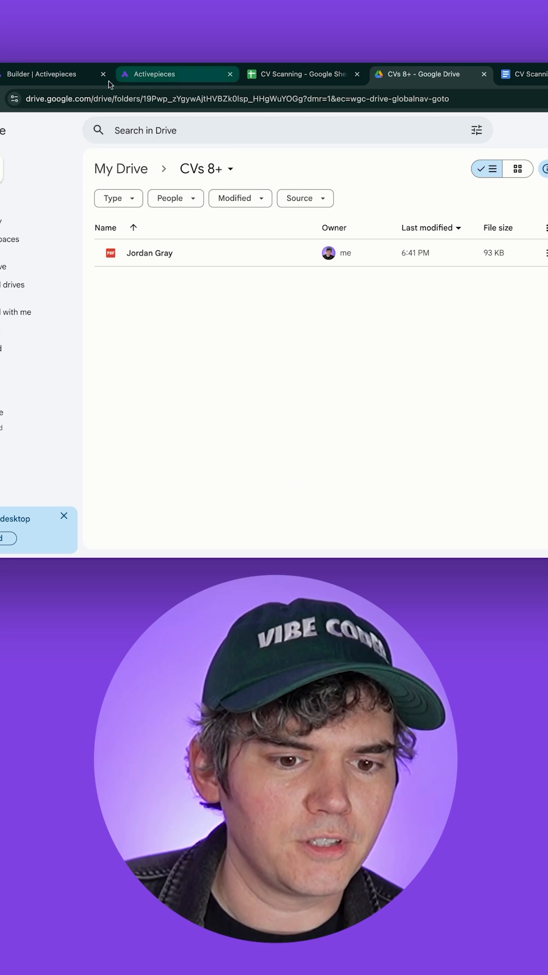
{"action": "left_click", "coordinate": [68, 82]}
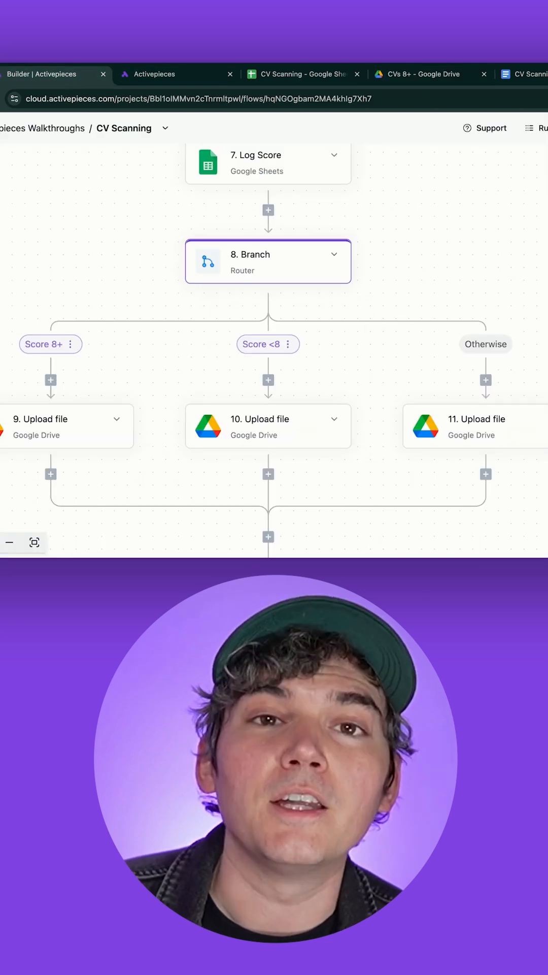